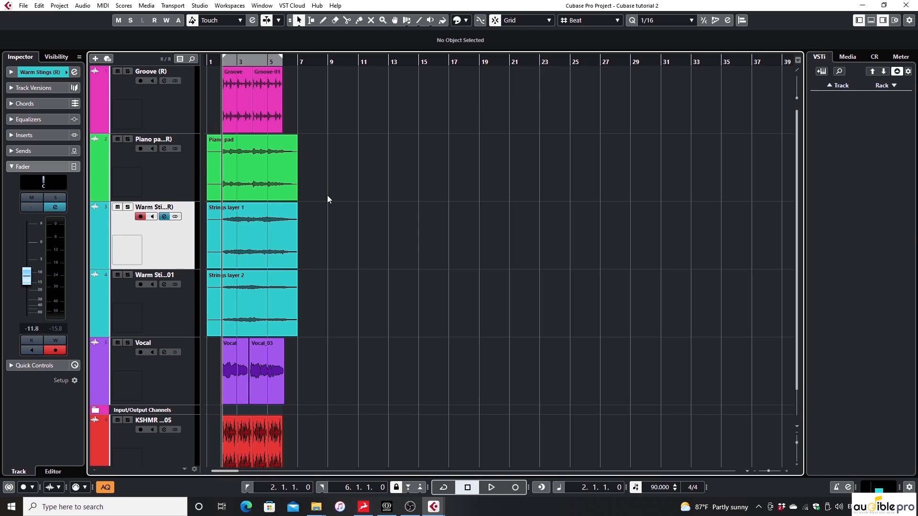
Step: Solo the first Warm Strings track and start playback to hear its layer alone
scroll(327, 199, "down", 1)
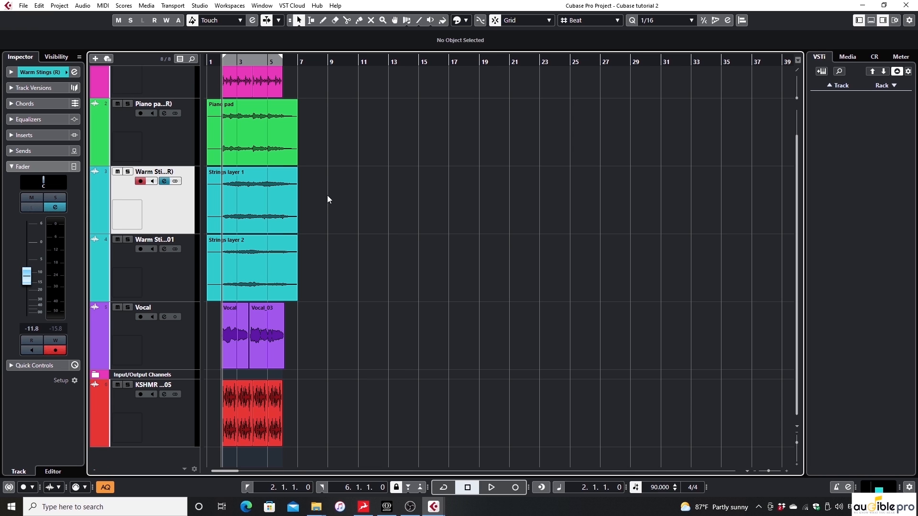
key("h")
key("h")
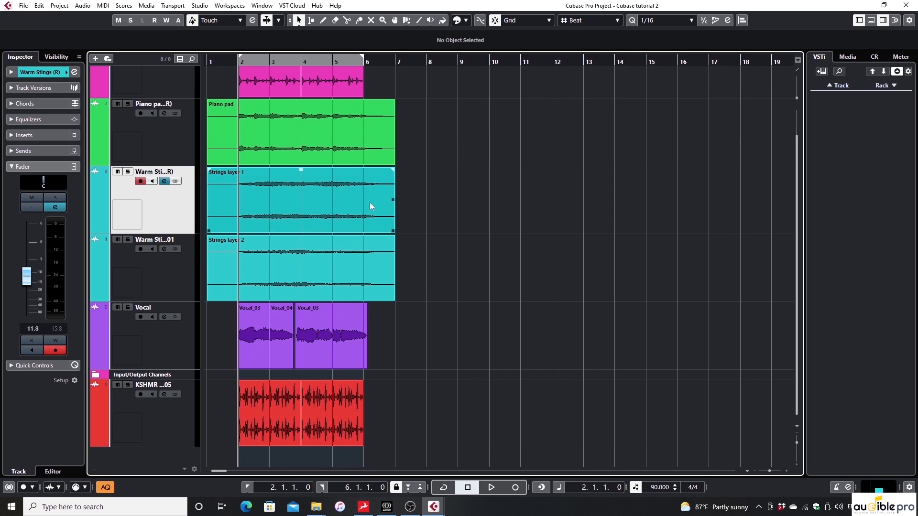
key("s")
key("space")
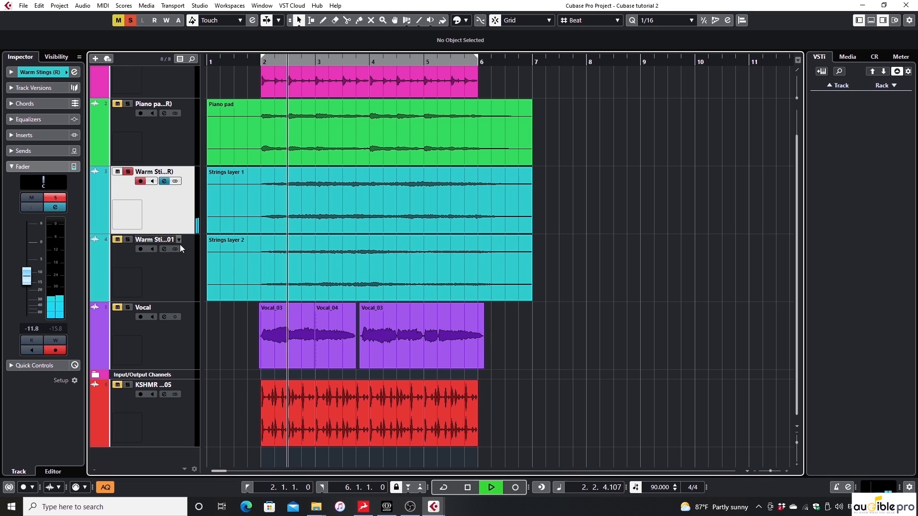
Step: Audition the second Warm Strings track, solo both string layers together, and stop playback
left_click(179, 283)
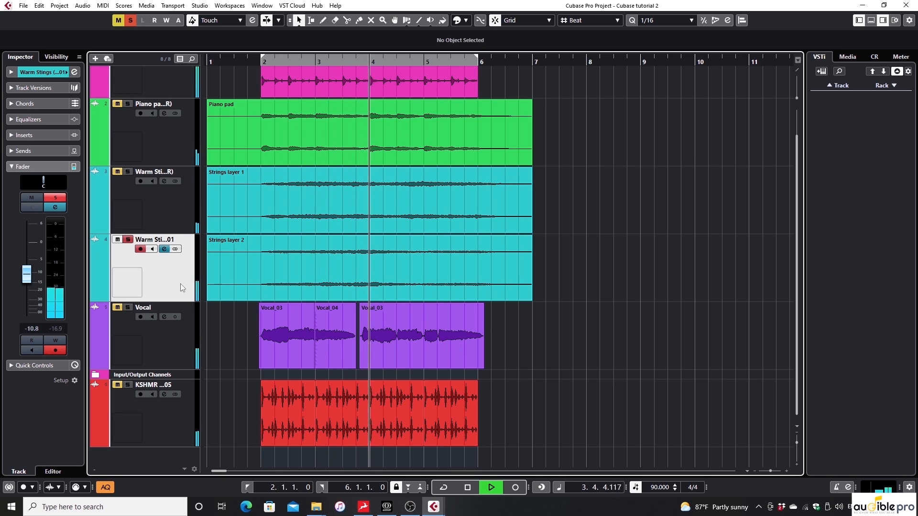
left_click(184, 212)
key("s")
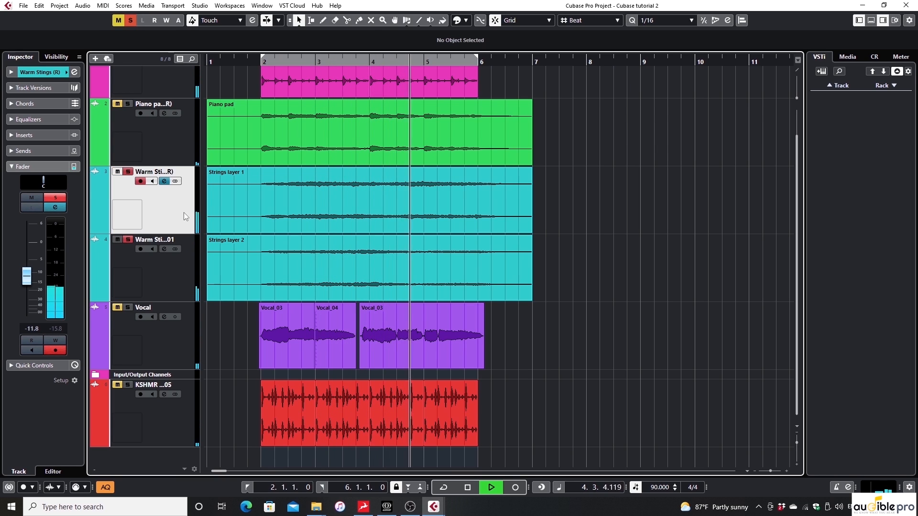
key("space")
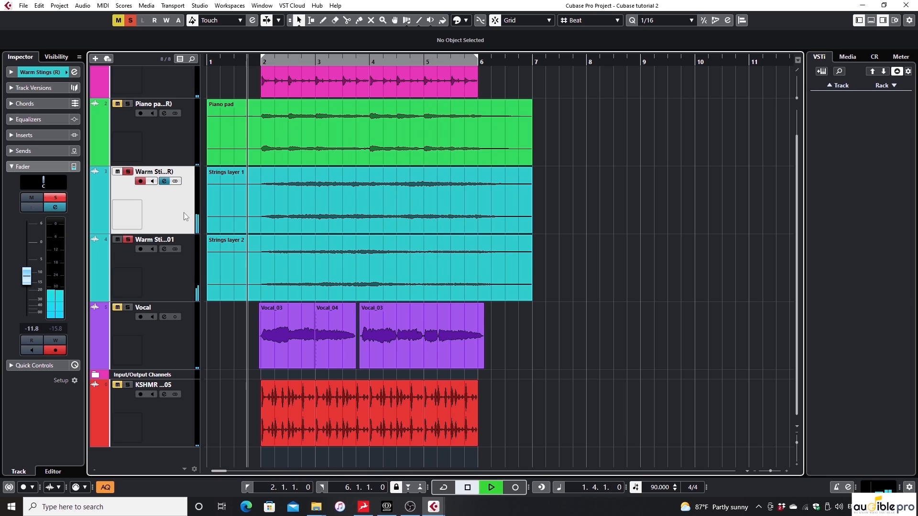
left_click(267, 274)
left_click(325, 150)
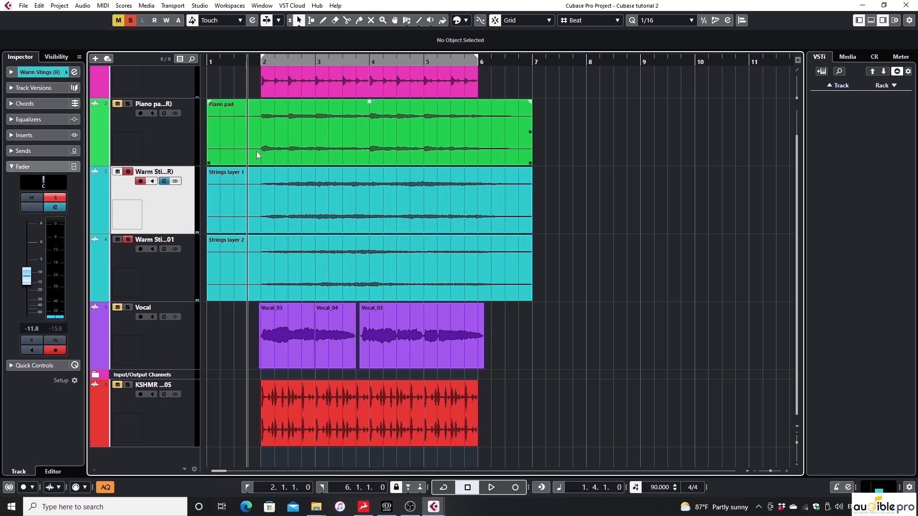
left_click(492, 176)
left_click(273, 244)
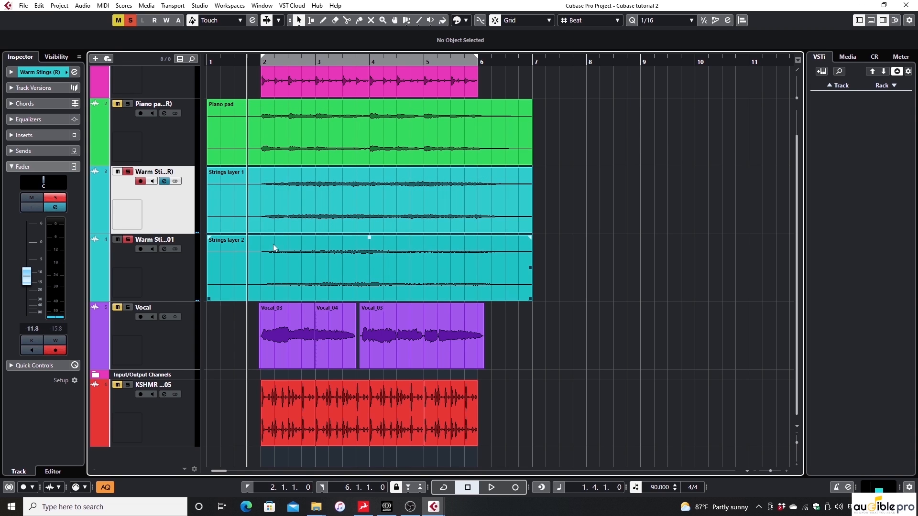
left_click(369, 221)
left_click(259, 254)
left_click(418, 204)
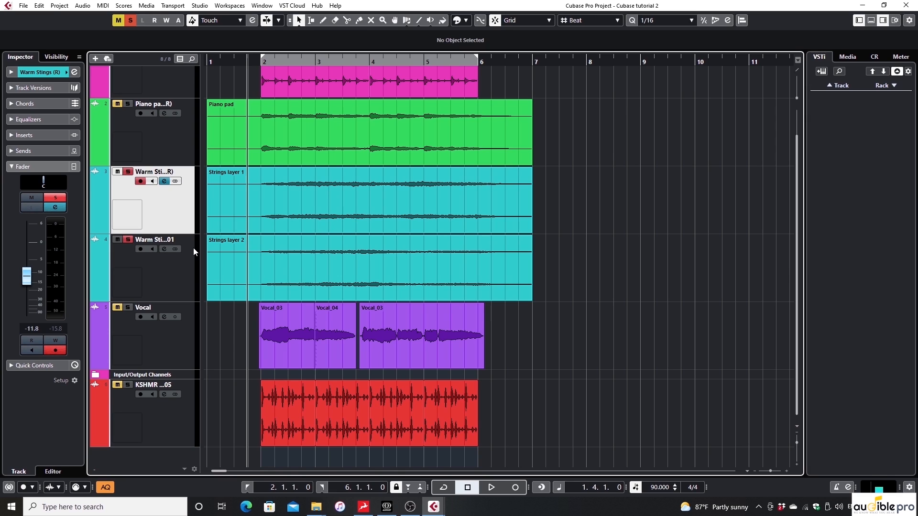
Step: Clear all solos and add a stereo group track named Strings below the second Warm Strings track, output to Stereo Out
left_click(185, 274)
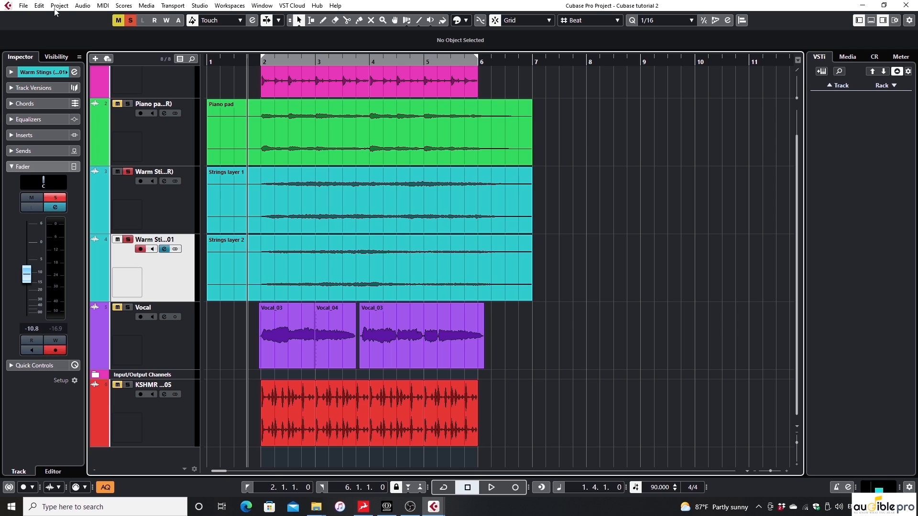
left_click(131, 20)
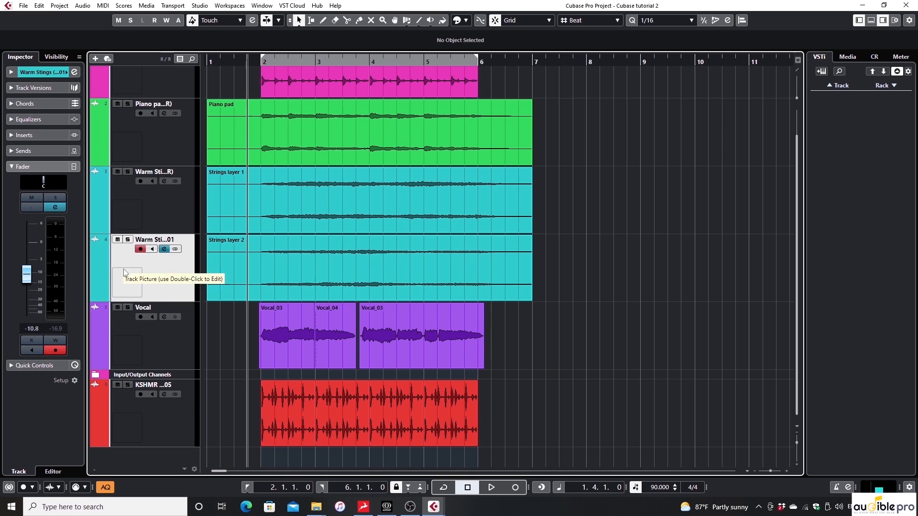
right_click(168, 271)
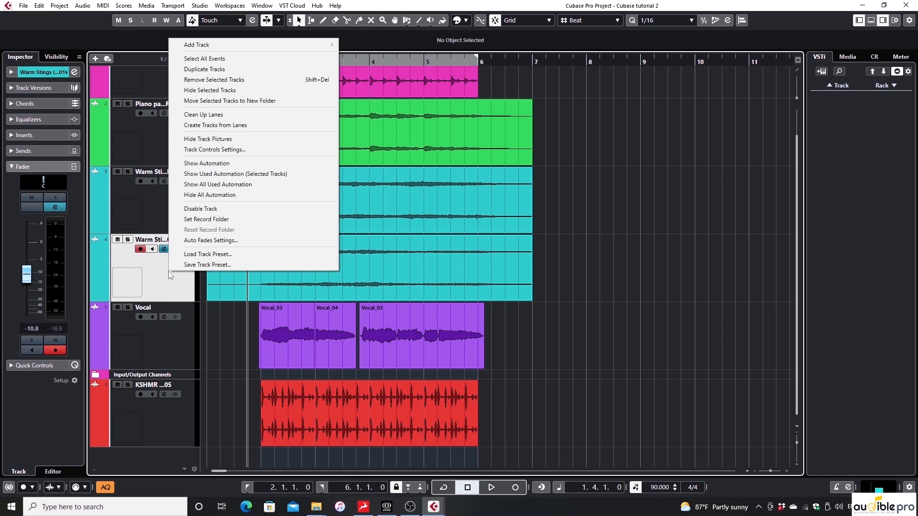
mouse_move(265, 44)
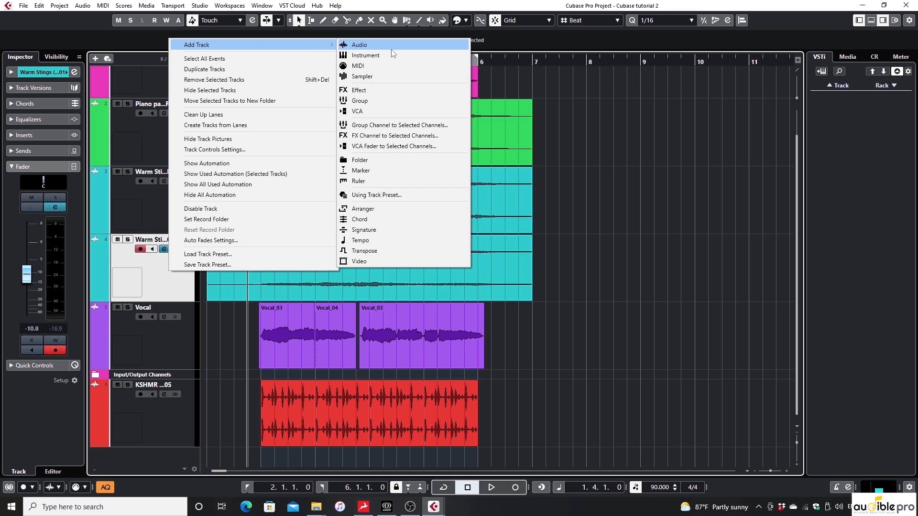
left_click(368, 101)
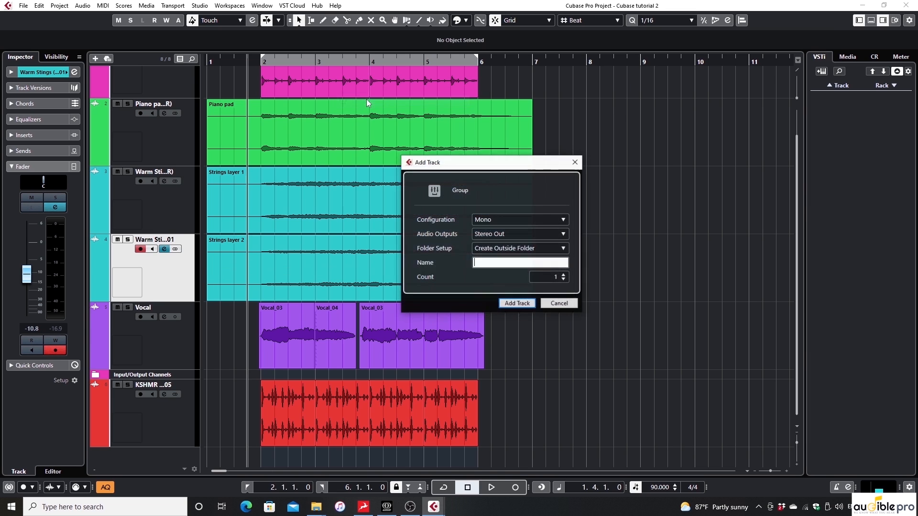
left_click(489, 221)
left_click(499, 243)
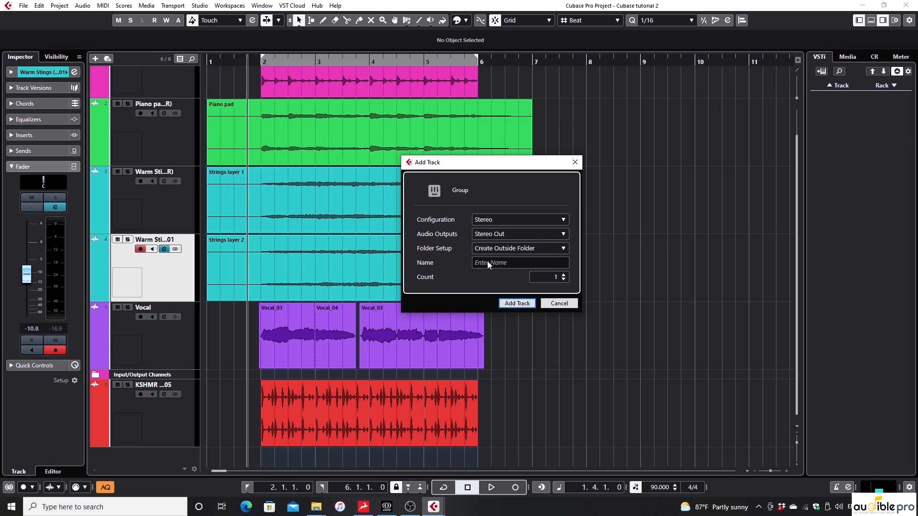
left_click(505, 262)
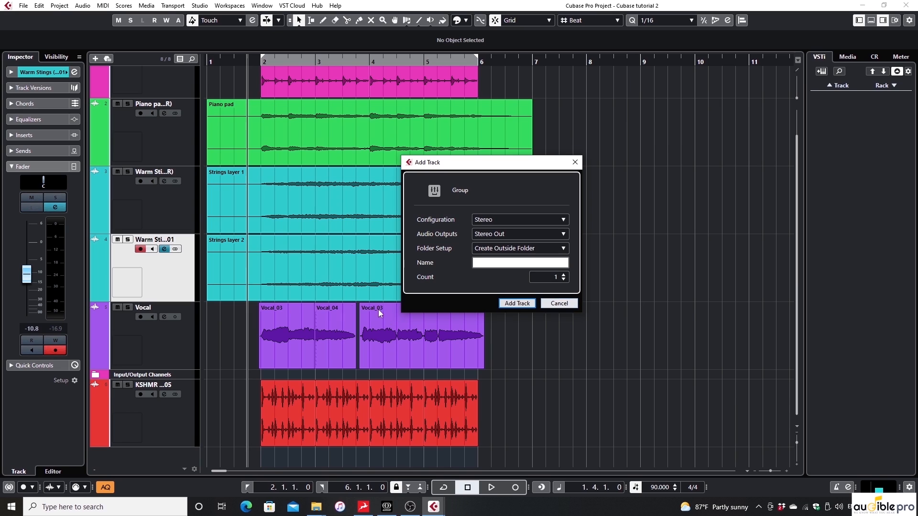
type("Strings")
key("Return")
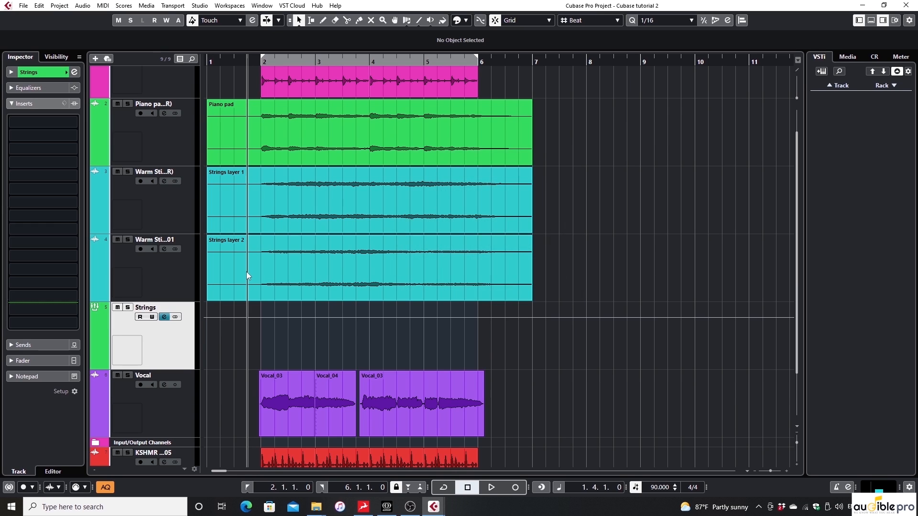
Step: Select the first Warm Strings track and expand its basic track settings to show the input and output routing
scroll(247, 278, "up", 1)
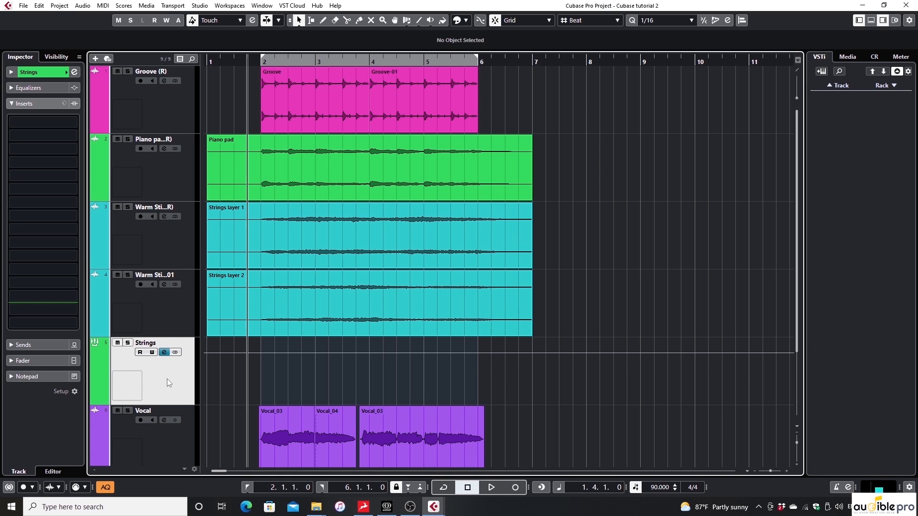
left_click(155, 236)
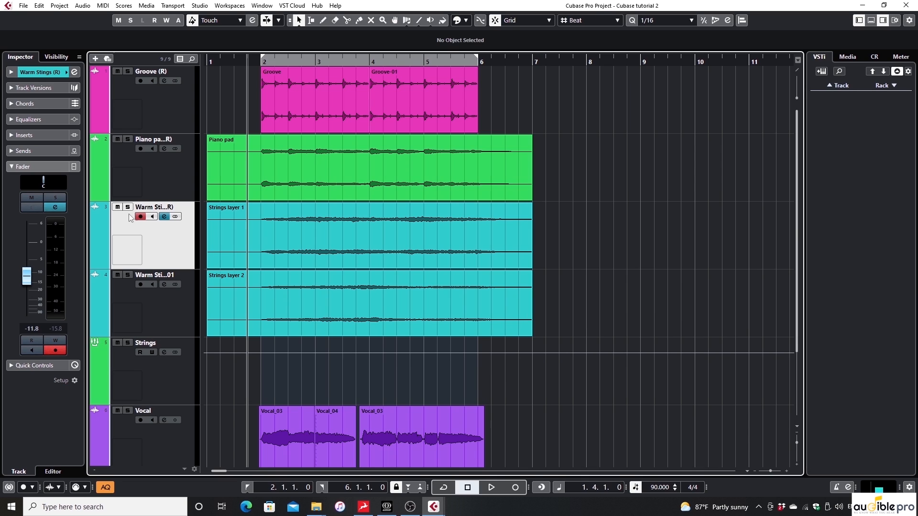
left_click(11, 73)
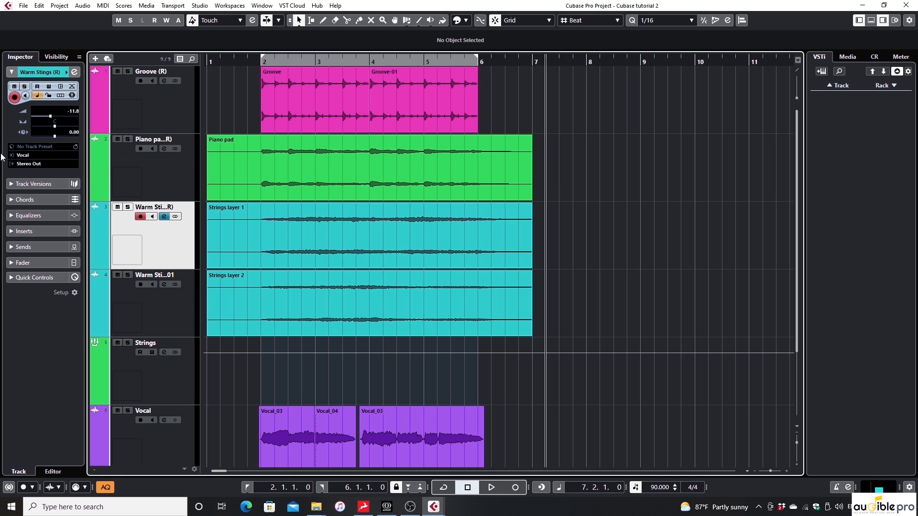
left_click(256, 230)
Step: Review the input and output buses in Audio Connections, and close the window
left_click(199, 5)
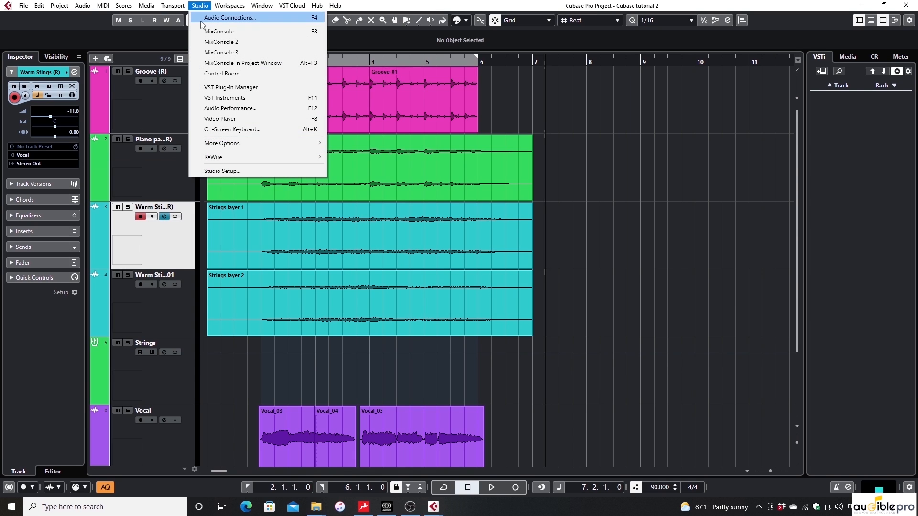
left_click(202, 20)
left_click_drag(566, 77, 532, 132)
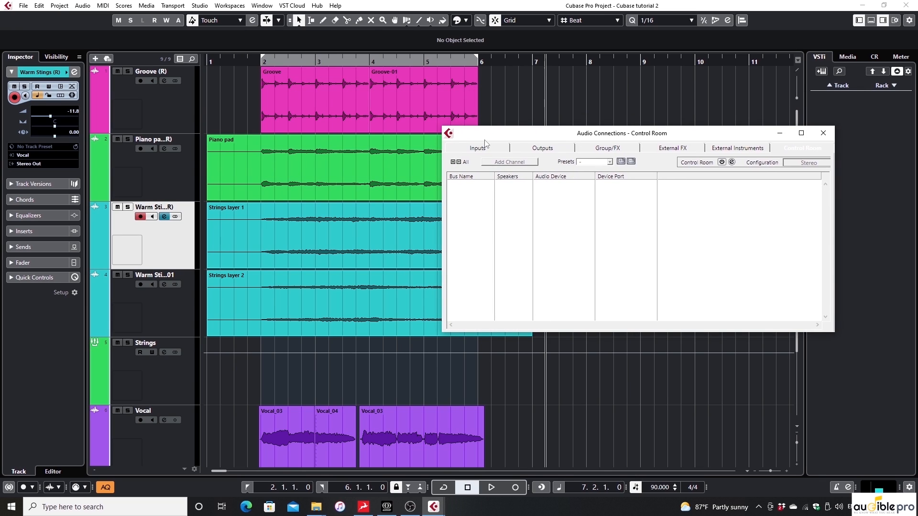
left_click(484, 146)
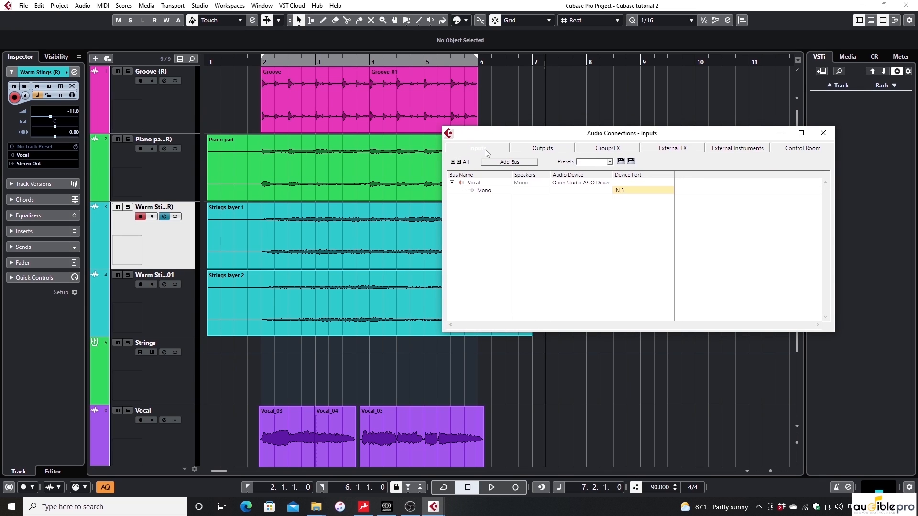
left_click(542, 148)
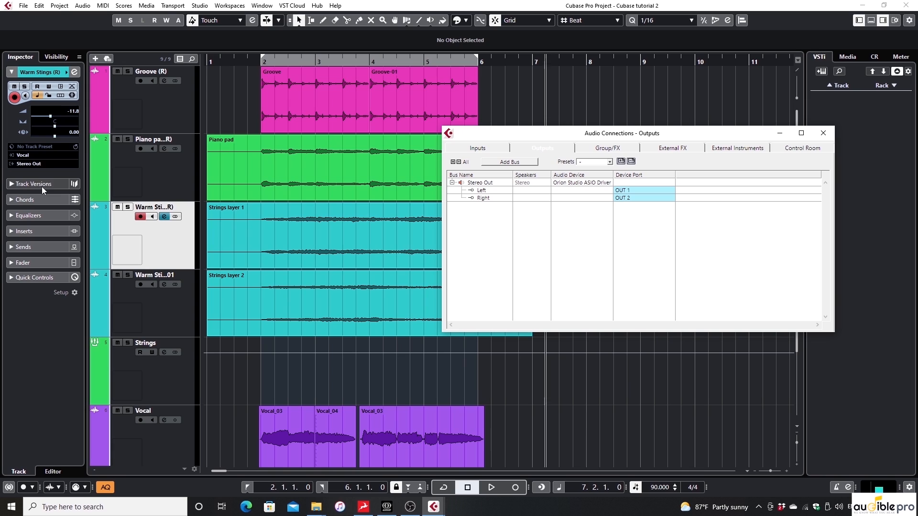
left_click(480, 150)
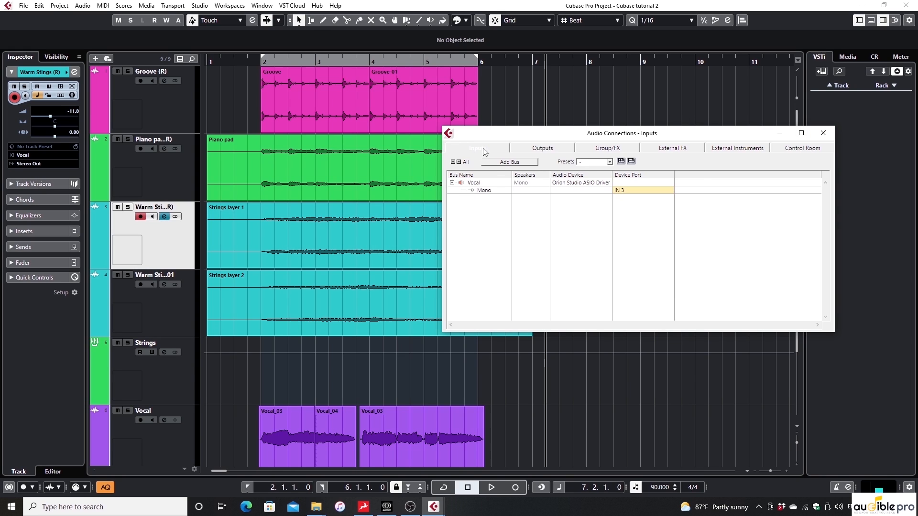
left_click(822, 133)
left_click(382, 265)
Step: Route the output of the first Warm Strings track to the Strings group
left_click(154, 237)
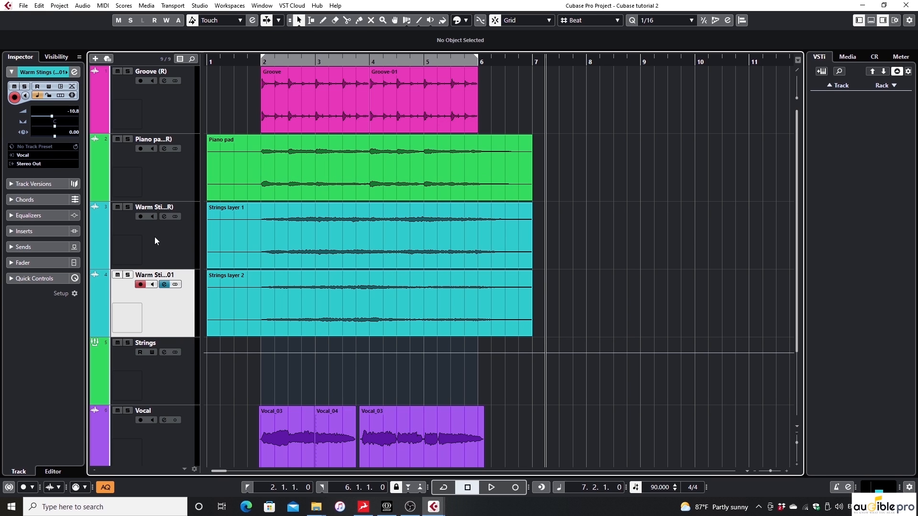
left_click(166, 300)
left_click(159, 242)
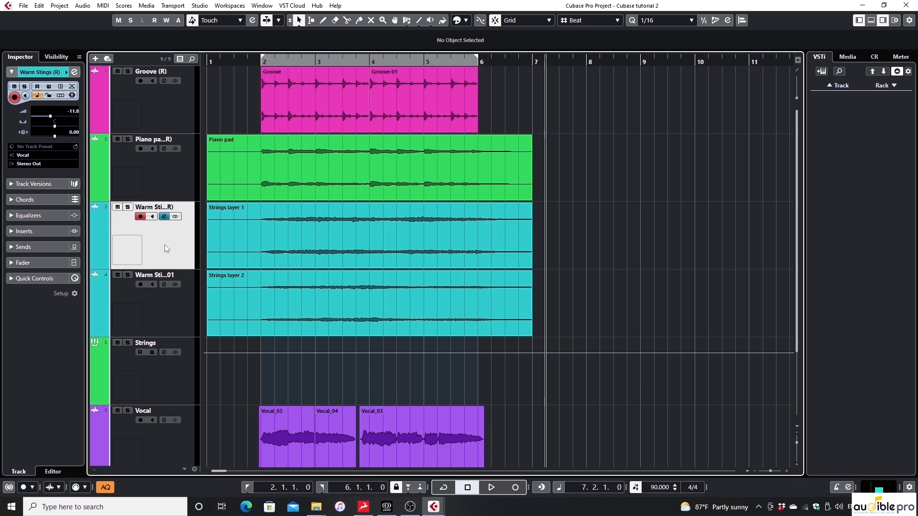
left_click(29, 164)
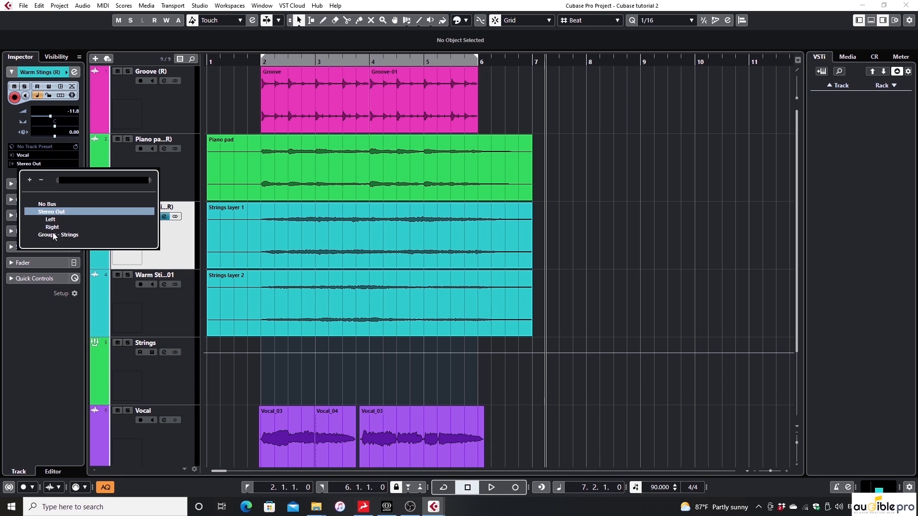
left_click(80, 235)
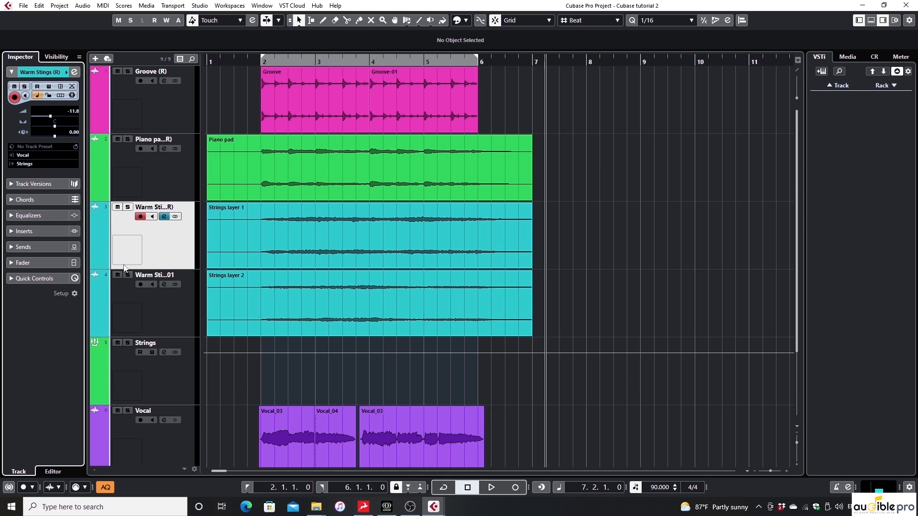
Step: Route the output of the second Warm Strings track to the Strings group
left_click(185, 316)
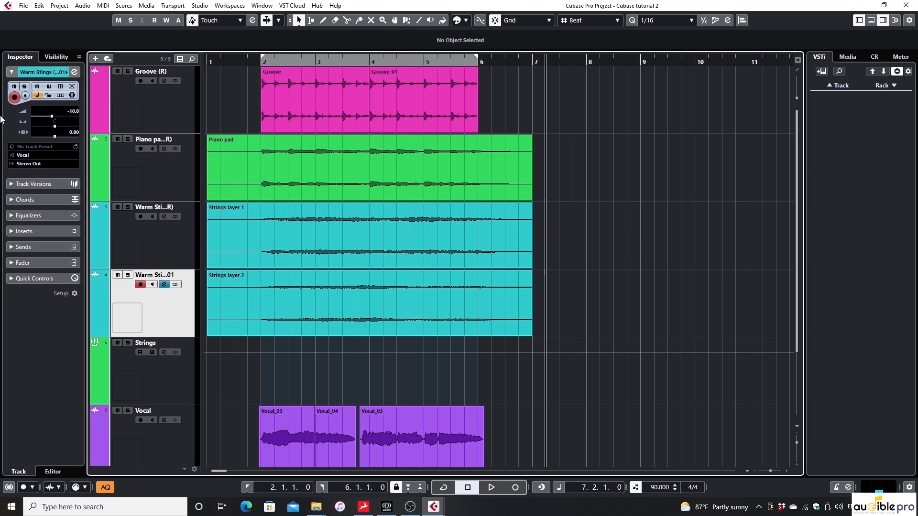
left_click(37, 165)
left_click(61, 233)
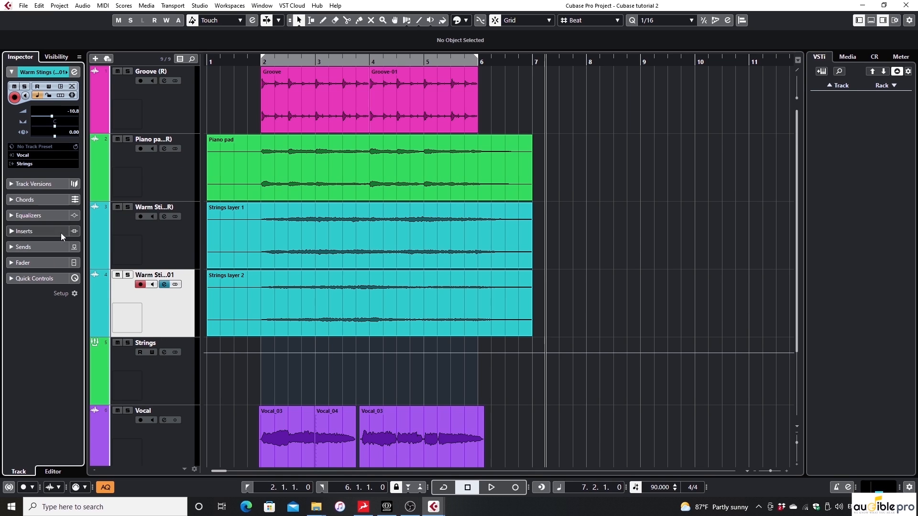
Step: Select the Strings group track and expand its basic track settings to check its output routing
left_click(172, 259)
left_click(159, 366)
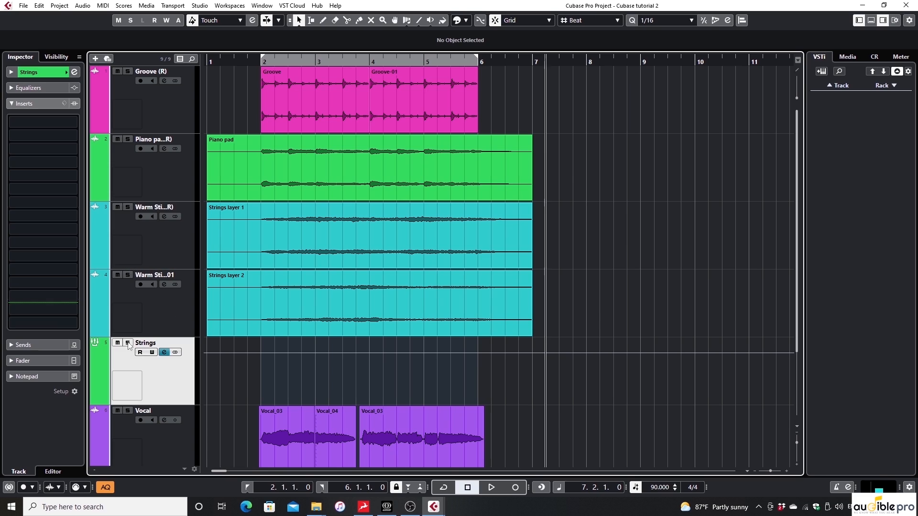
left_click(10, 72)
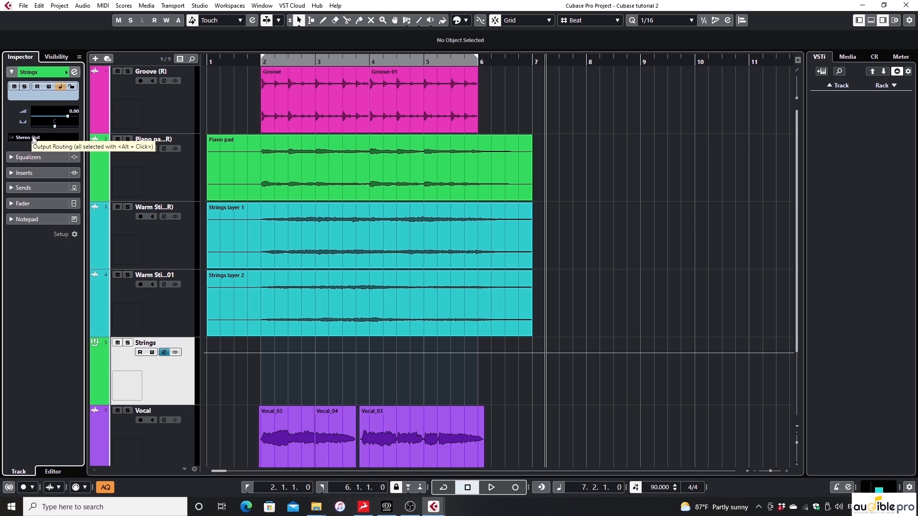
left_click(276, 265)
left_click(414, 308)
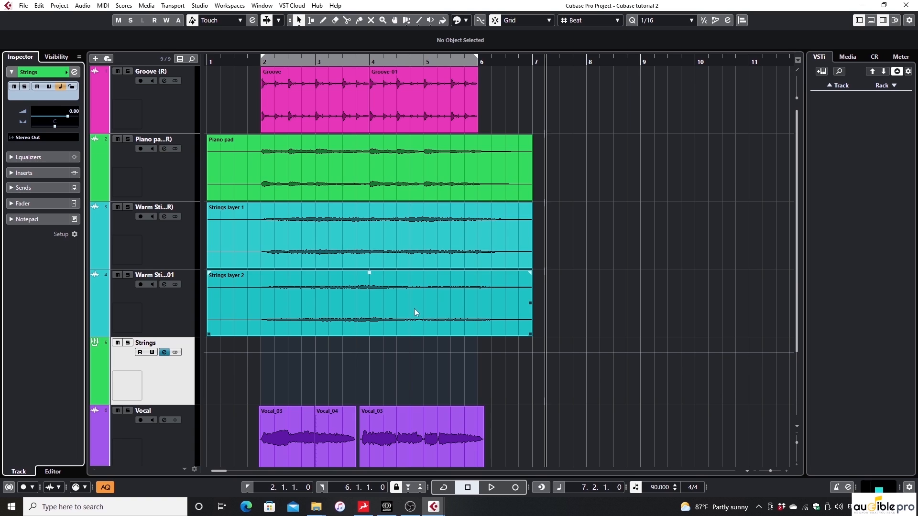
left_click(352, 214)
left_click(297, 291)
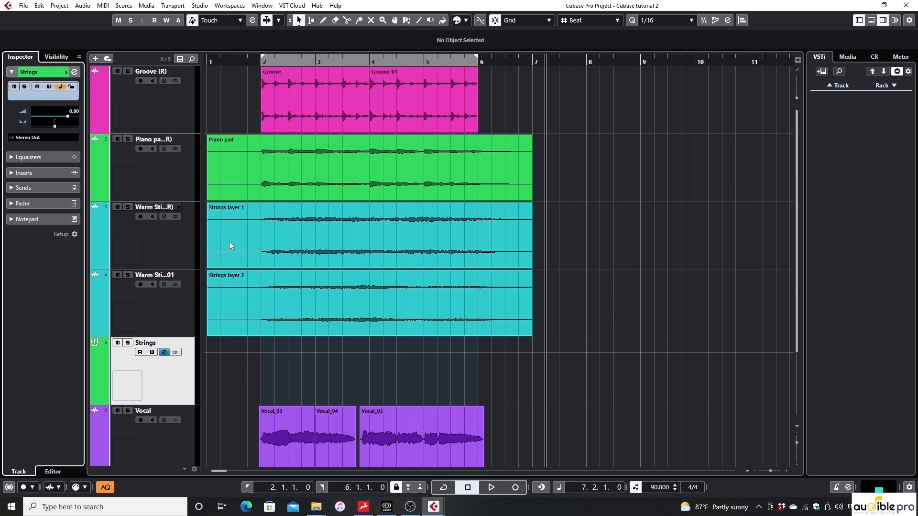
left_click(248, 253)
left_click(137, 372)
left_click(396, 334)
left_click(165, 373)
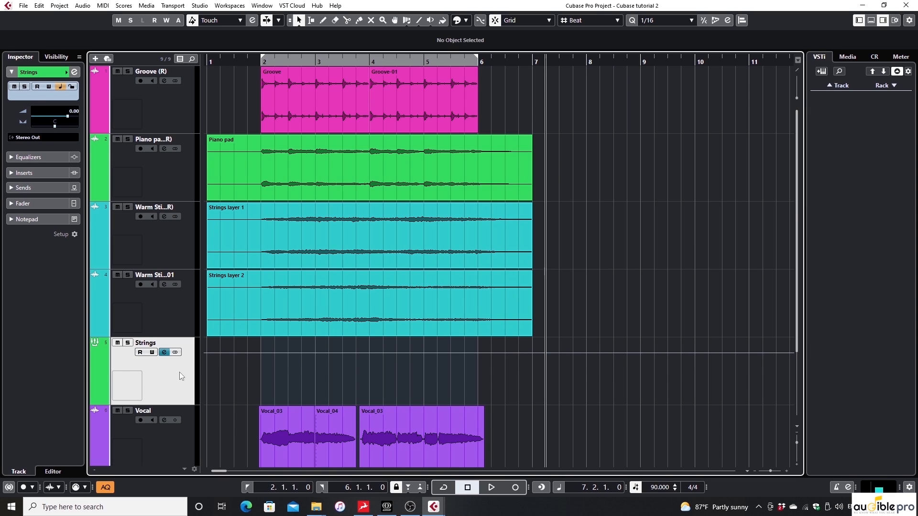
Step: Toggle solo on the Strings group track, leaving it soloed, and set the playback position to bar 2
left_click(128, 344)
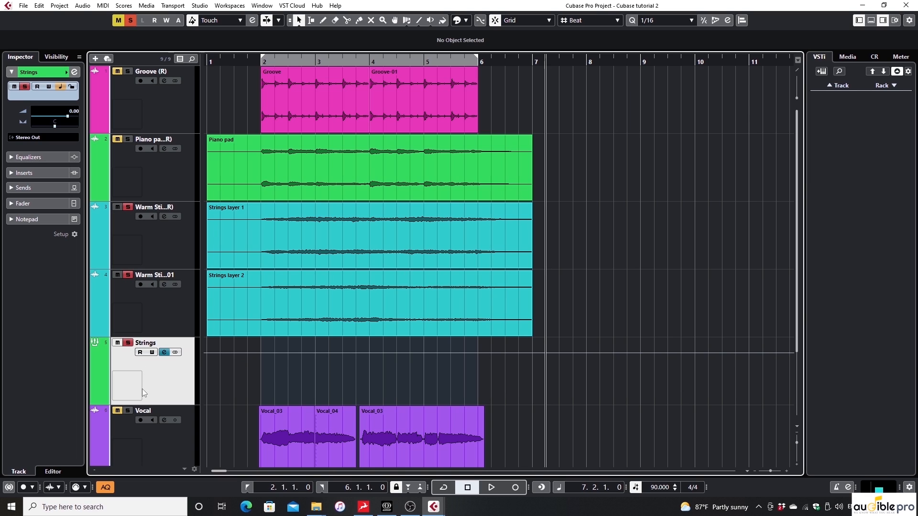
left_click(127, 343)
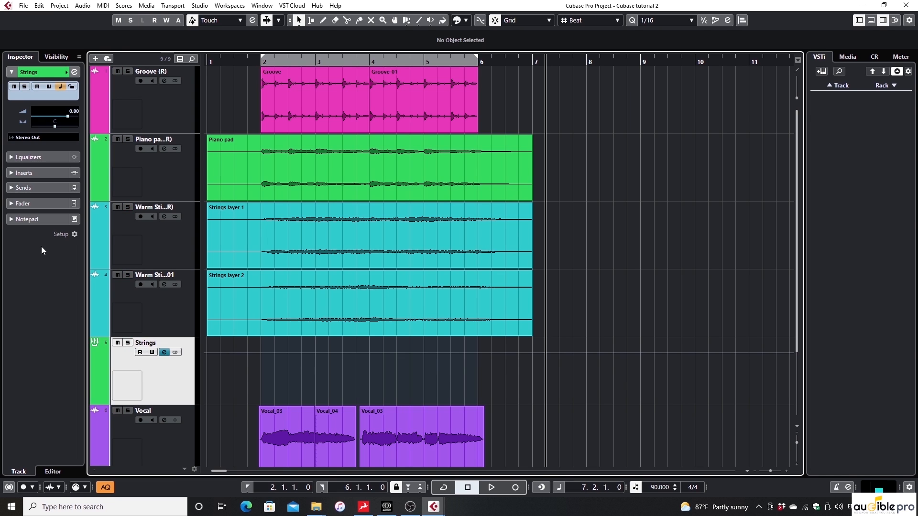
key("s")
left_click(257, 60)
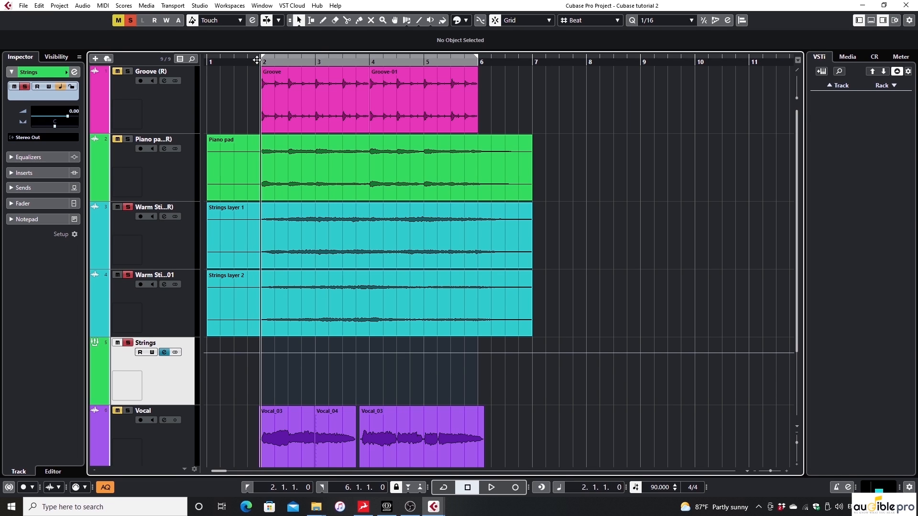
Step: Play the soloed Strings group from bar 2 while checking its fader, stop playback and turn off solo
left_click(22, 203)
key("space")
mouse_move(27, 209)
left_mouse_down()
mouse_move(28, 266)
mouse_move(36, 220)
left_mouse_up()
key("space")
key("s")
Step: Select the Groove, Piano pad and both Warm Strings tracks together, and start adding a group channel to the selected channels
scroll(169, 200, "down", 2)
left_click(176, 135)
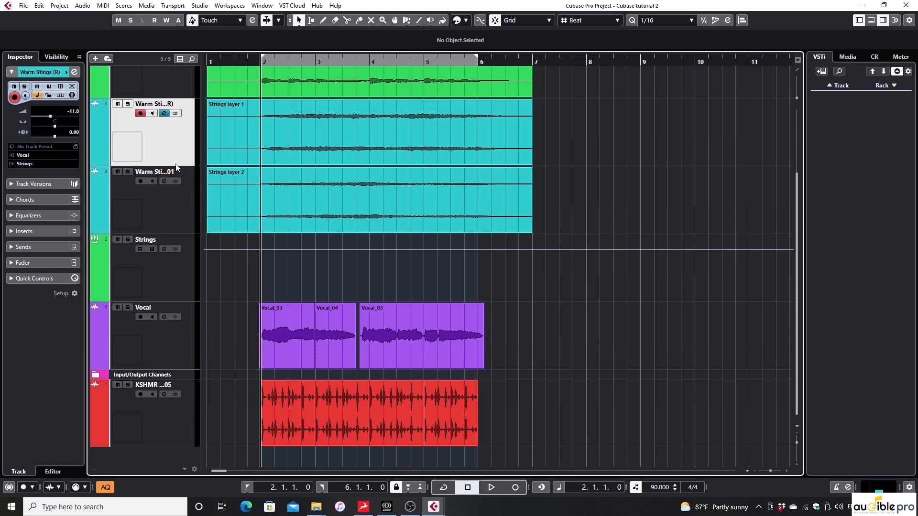
left_click(171, 208, "shift")
scroll(182, 205, "up", 2)
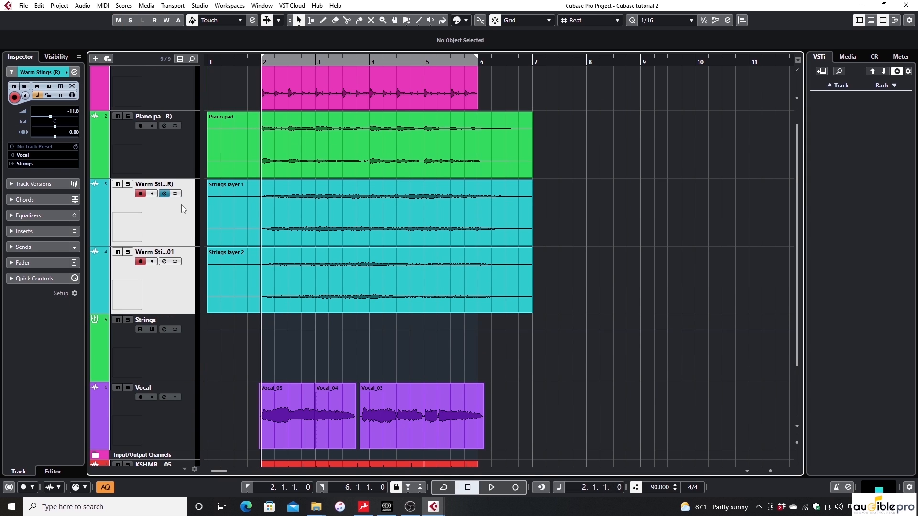
left_click(165, 159, "shift")
scroll(165, 158, "up", 1)
left_click(164, 107)
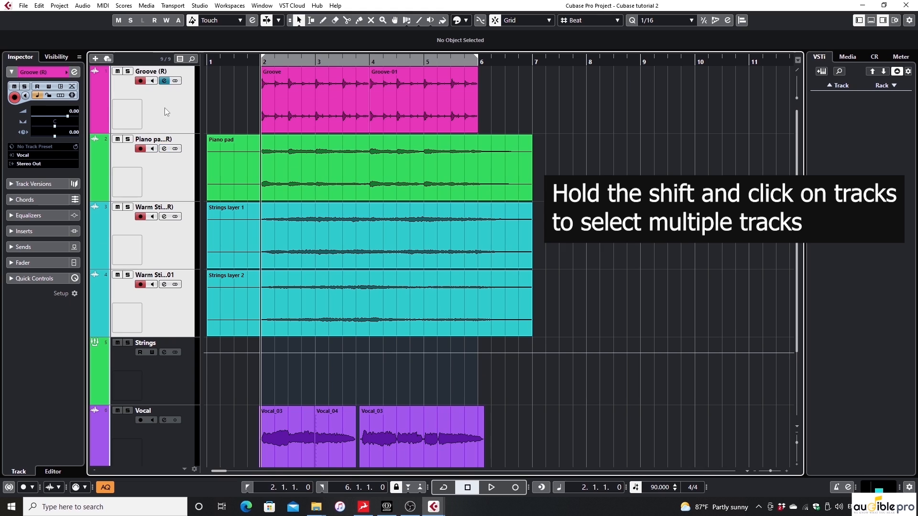
right_click(165, 108)
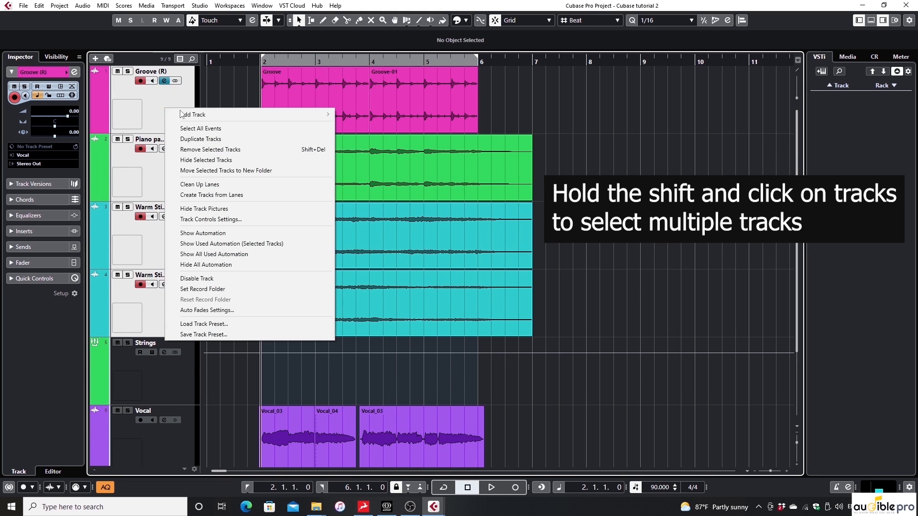
mouse_move(251, 113)
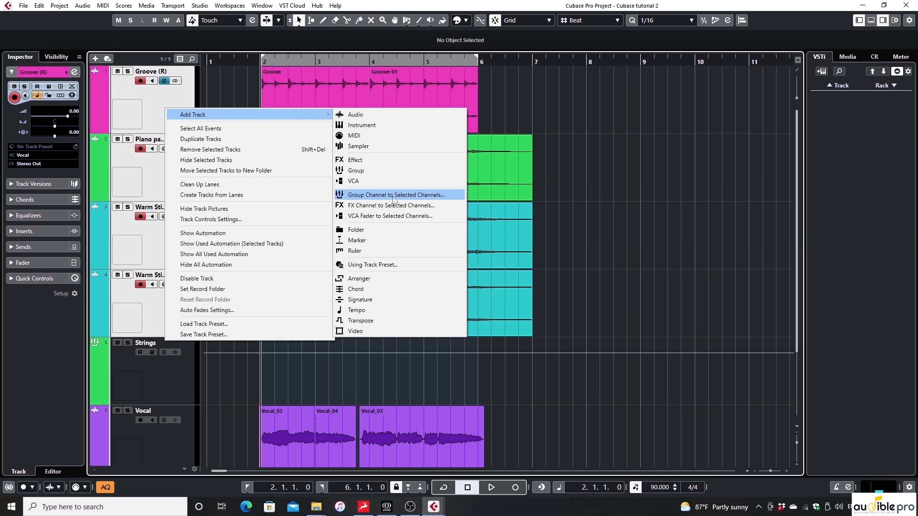